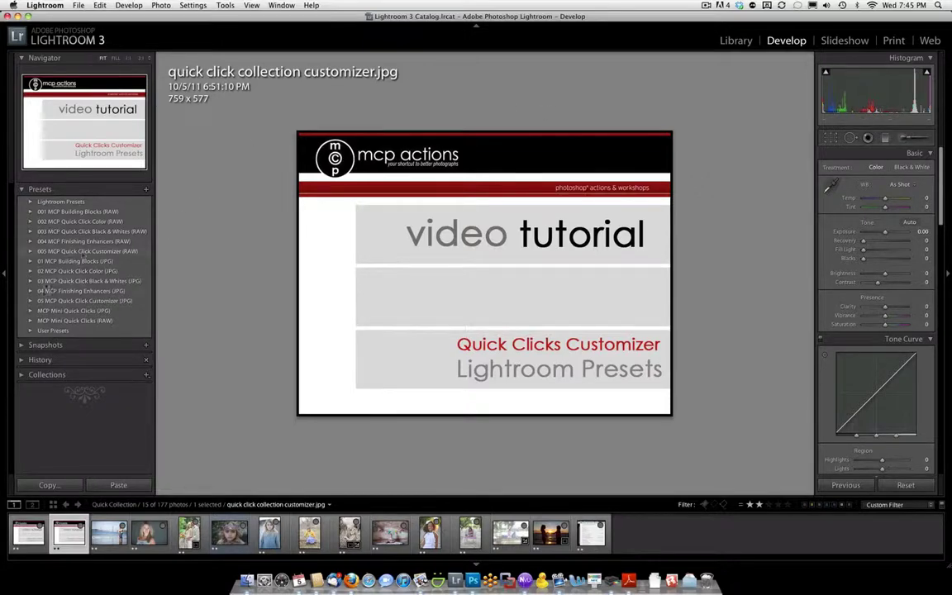
Step: Expand the 05 MCP Quick Click Customizer (JPG) preset folder to list the Custom Design presets
{"action": "left_click", "coordinate": [30, 303]}
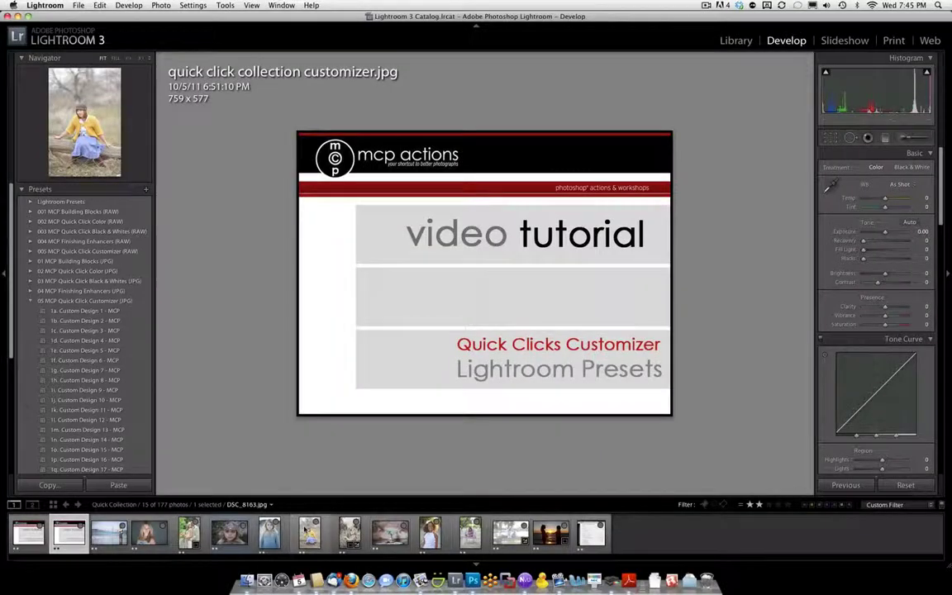
Step: Open DSC_8163 and try the 1a. Picture Day and 1g. Love Letters colour presets
{"action": "left_click", "coordinate": [308, 531]}
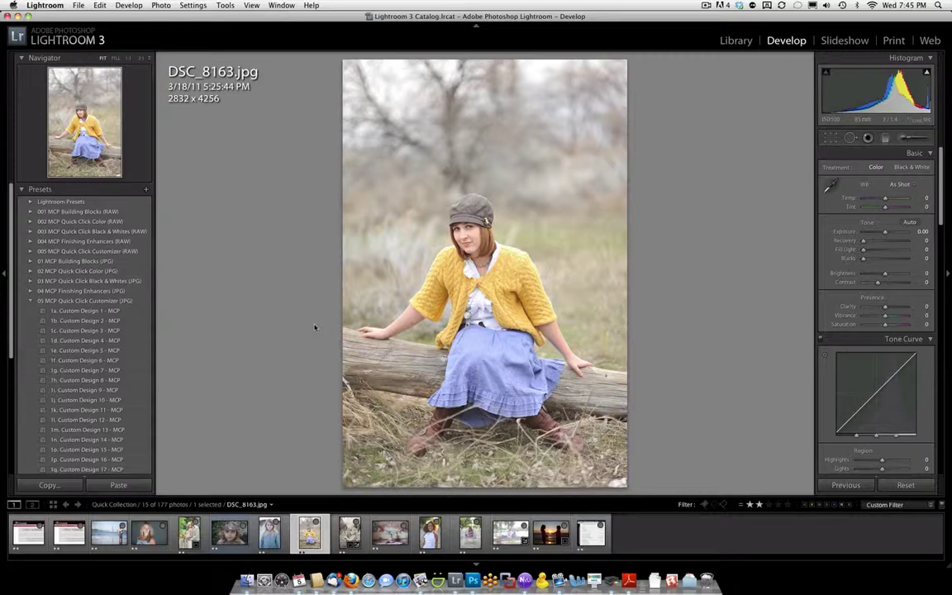
{"action": "left_click", "coordinate": [30, 271]}
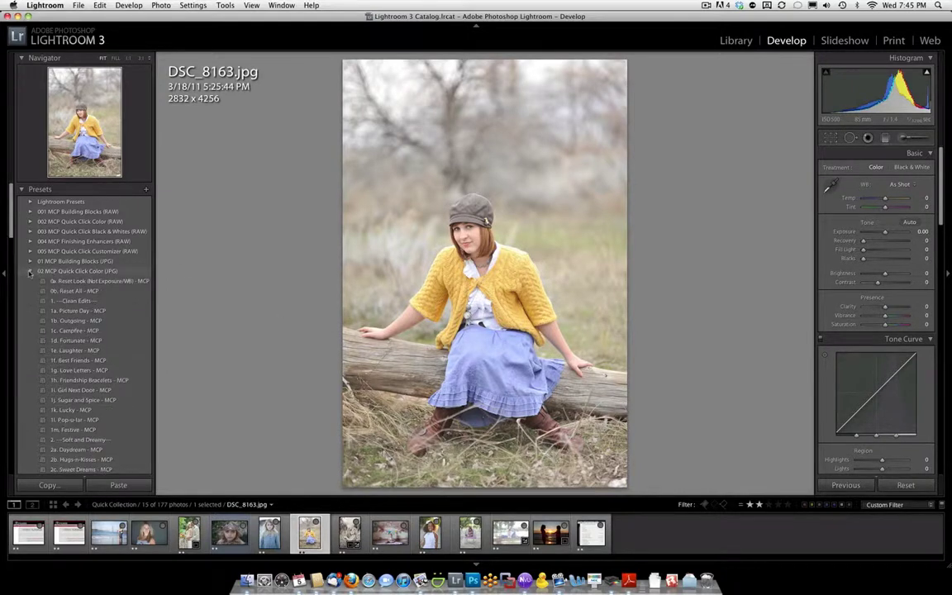
{"action": "left_click", "coordinate": [89, 312]}
{"action": "scroll", "coordinate": [91, 306], "scroll_direction": "down", "scroll_amount": 3}
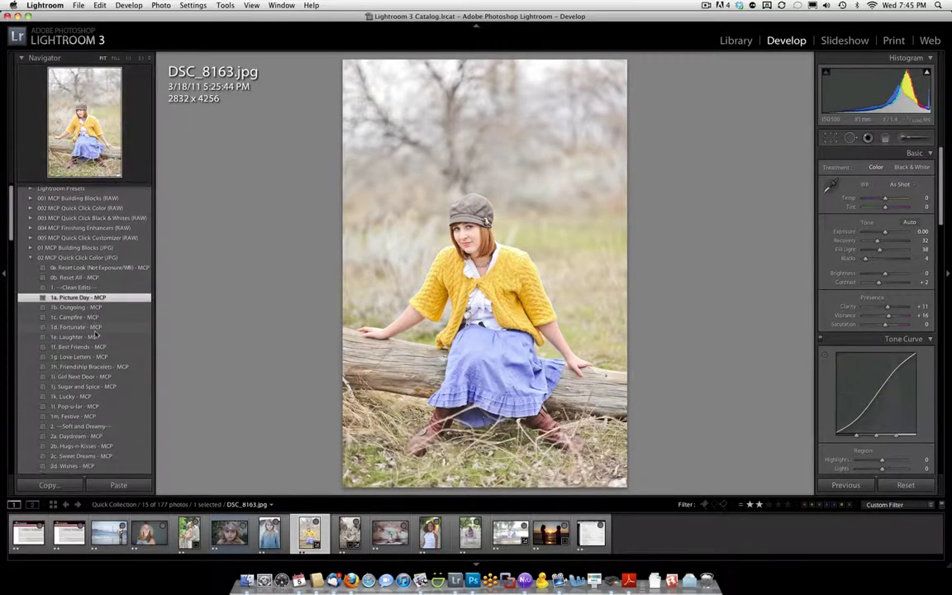
{"action": "scroll", "coordinate": [91, 281], "scroll_direction": "down", "scroll_amount": 3}
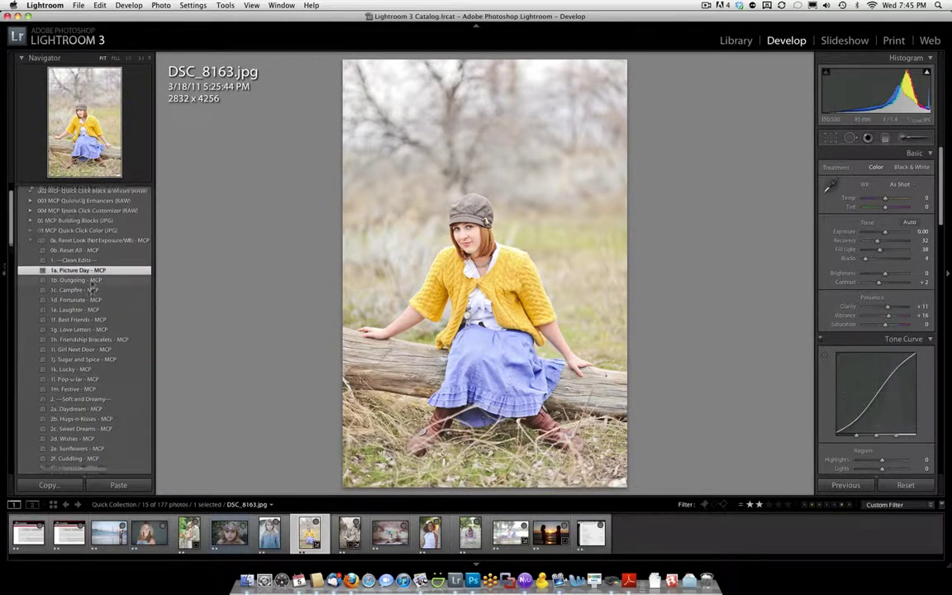
{"action": "left_click", "coordinate": [76, 297]}
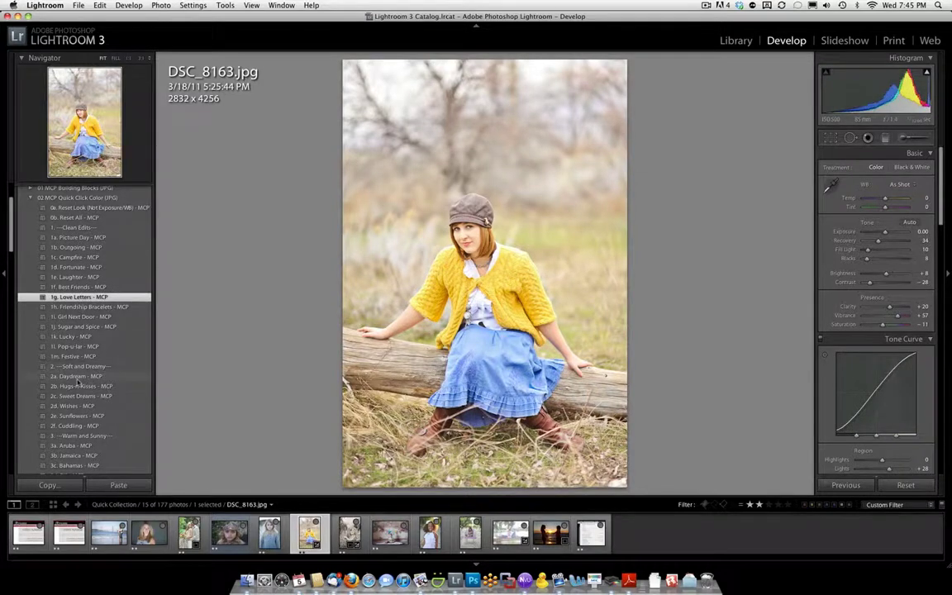
Step: Compare Festive, Sunflowers and Bermuda, then settle on 4m. Hi Ho Cherry-O - MCP
{"action": "left_click", "coordinate": [80, 356]}
{"action": "scroll", "coordinate": [82, 368], "scroll_direction": "down", "scroll_amount": 3}
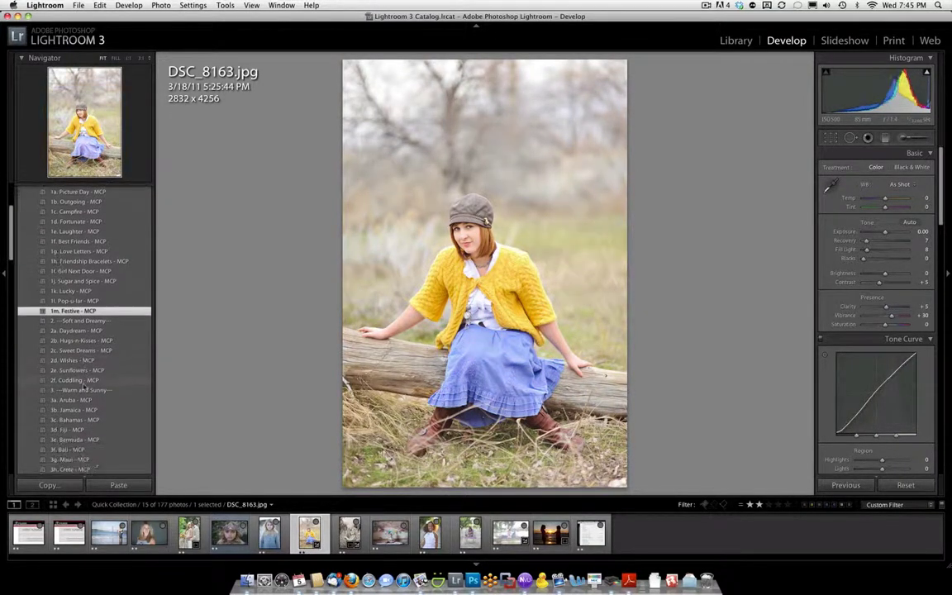
{"action": "left_click", "coordinate": [83, 377]}
{"action": "scroll", "coordinate": [83, 379], "scroll_direction": "down", "scroll_amount": 3}
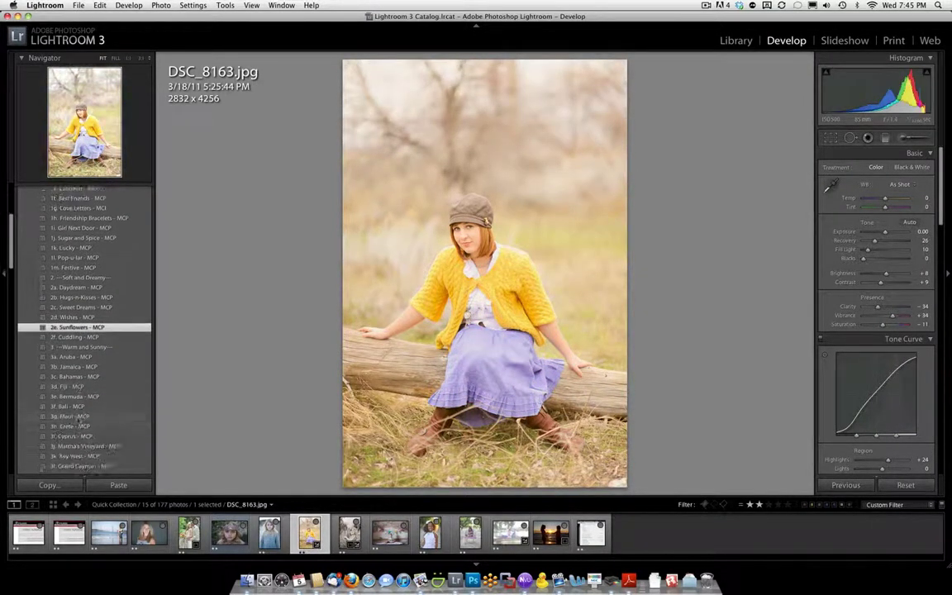
{"action": "left_click", "coordinate": [83, 398]}
{"action": "scroll", "coordinate": [82, 397], "scroll_direction": "down", "scroll_amount": 12}
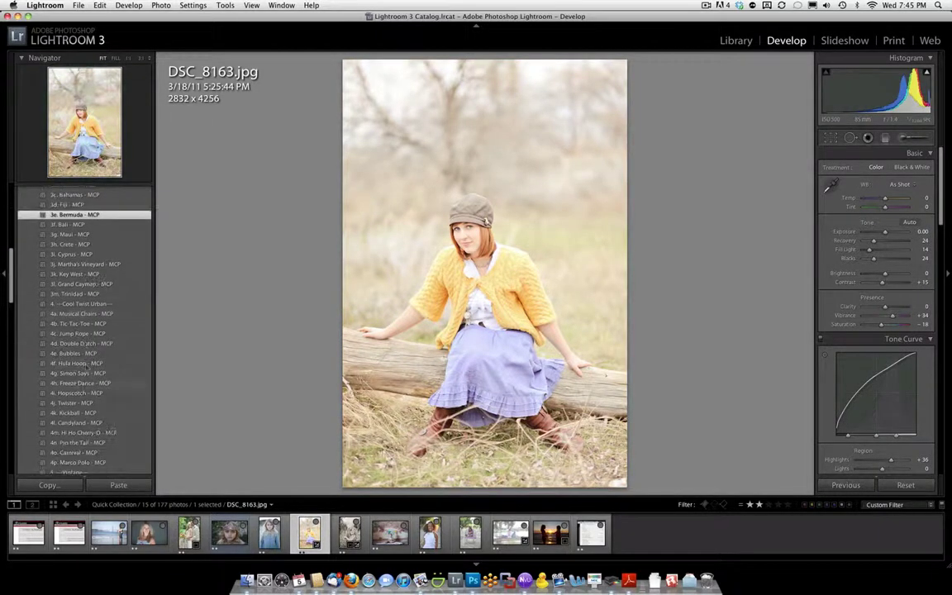
{"action": "left_click", "coordinate": [79, 433]}
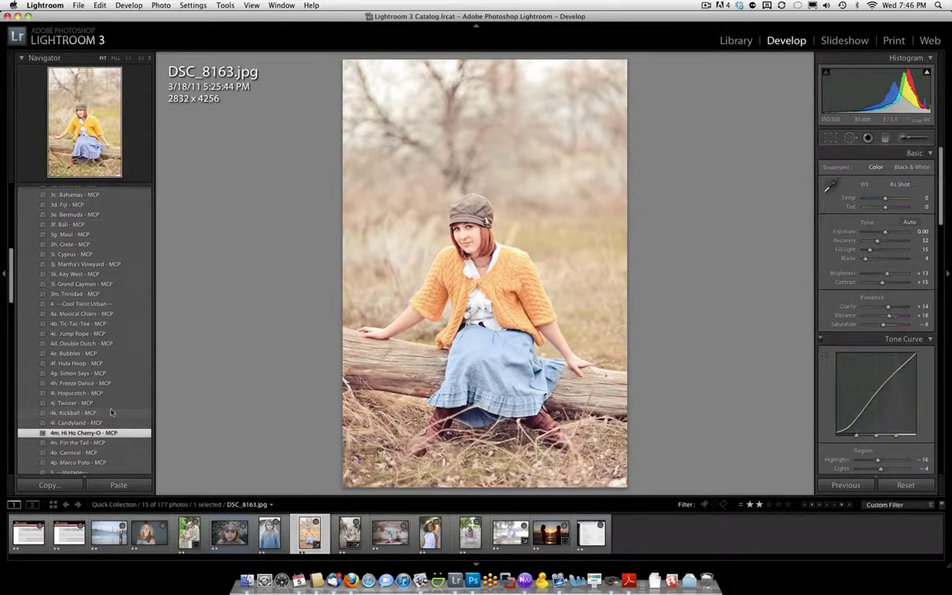
{"action": "scroll", "coordinate": [112, 412], "scroll_direction": "down", "scroll_amount": 15}
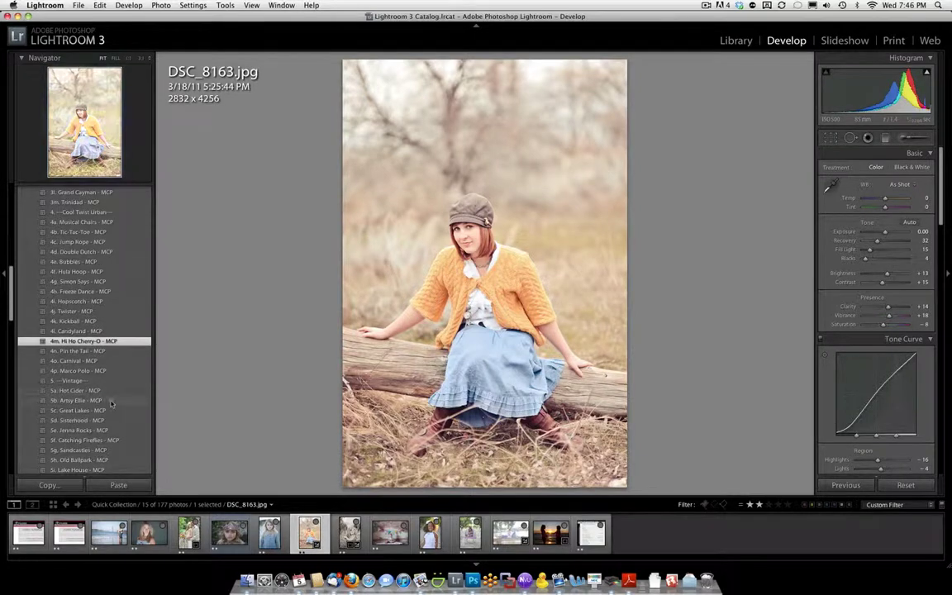
{"action": "scroll", "coordinate": [113, 402], "scroll_direction": "down", "scroll_amount": 15}
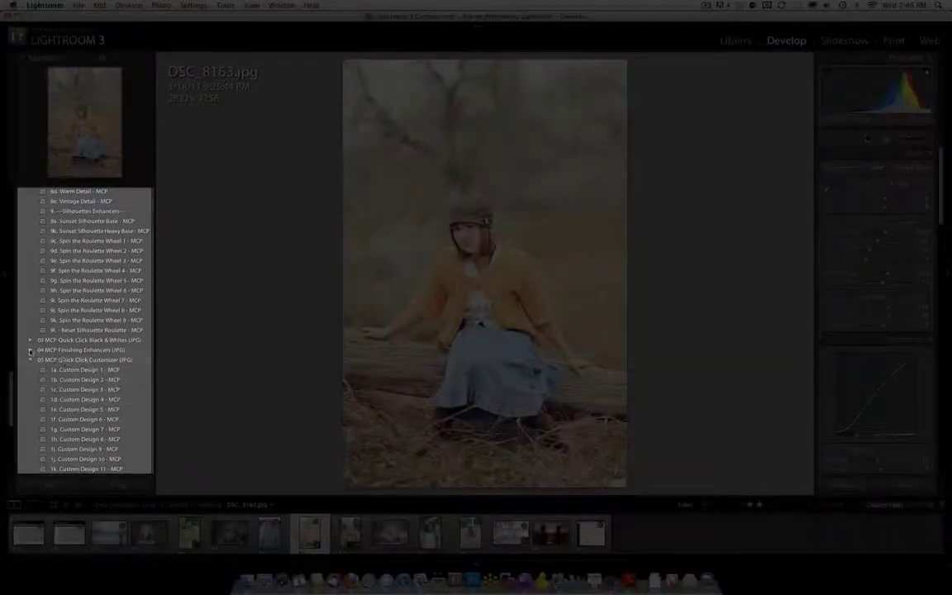
Step: Layer B2. Fill Flash Light and C2. Booster Shot Medium from 04 MCP Finishing Enhancers
{"action": "left_click", "coordinate": [56, 352]}
{"action": "scroll", "coordinate": [56, 353], "scroll_direction": "down", "scroll_amount": 4}
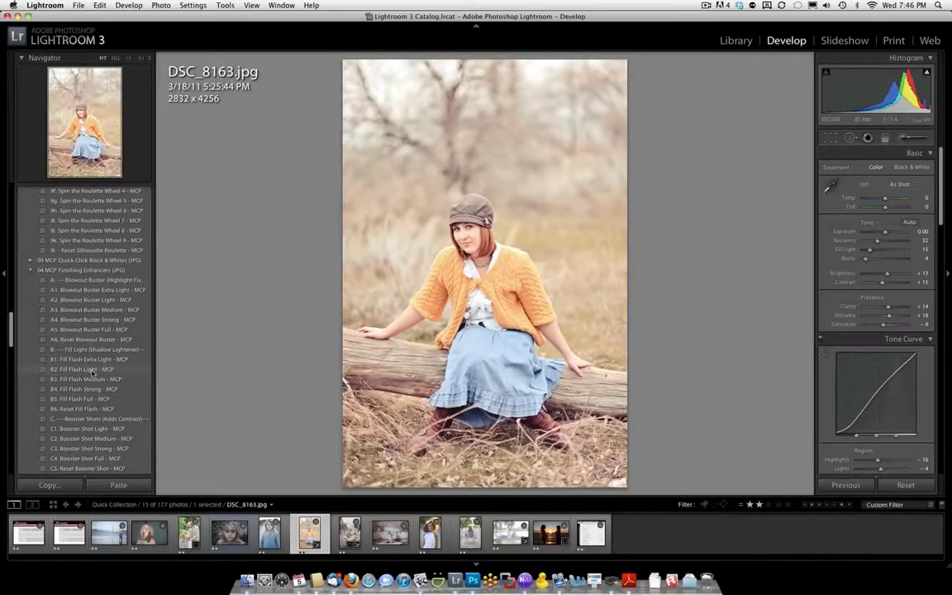
{"action": "left_click", "coordinate": [89, 369]}
{"action": "scroll", "coordinate": [92, 372], "scroll_direction": "down", "scroll_amount": 4}
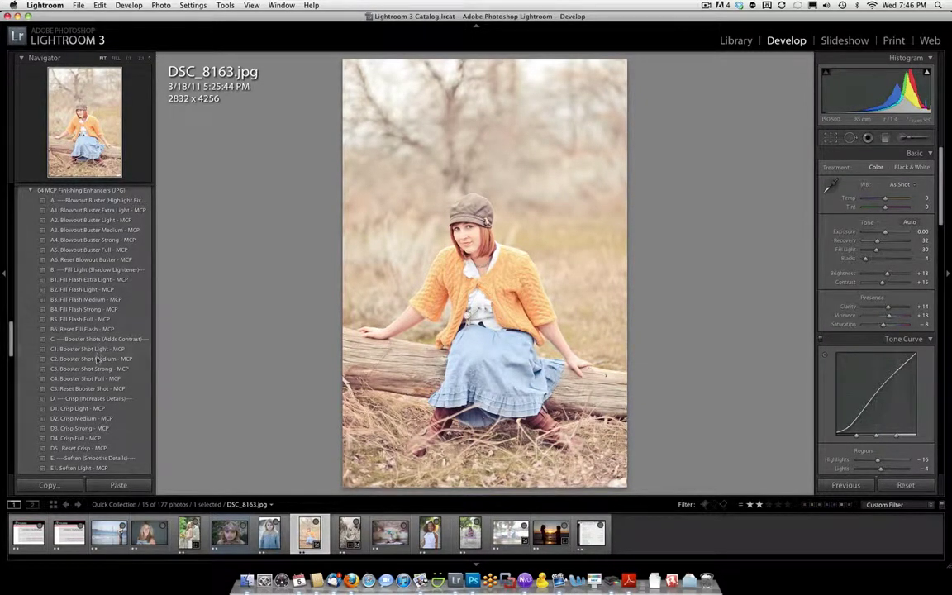
{"action": "left_click", "coordinate": [97, 360]}
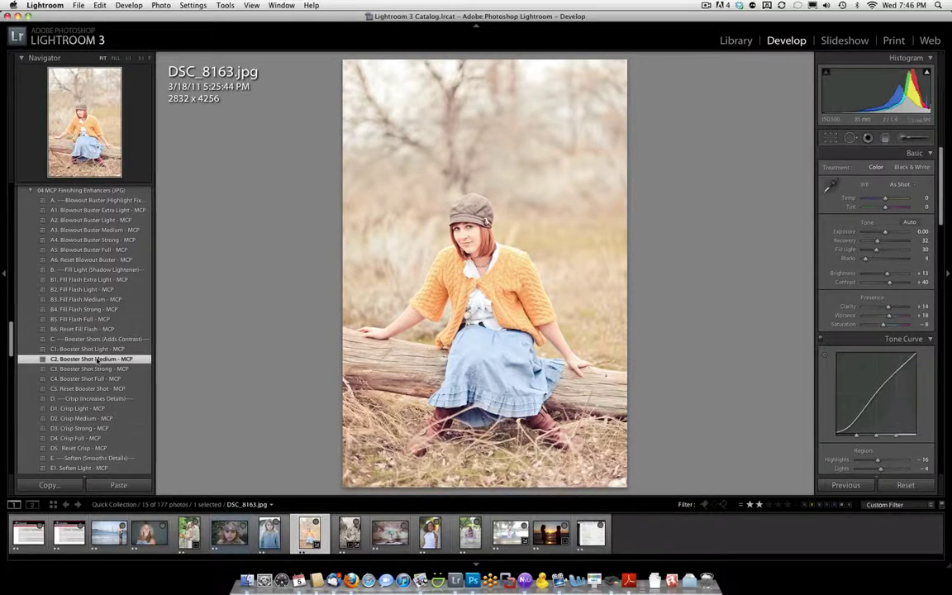
Step: Add D1. Crisp Light clarity and J2. Sharp Attack Medium sharpening to the portrait
{"action": "scroll", "coordinate": [97, 373], "scroll_direction": "down", "scroll_amount": 9}
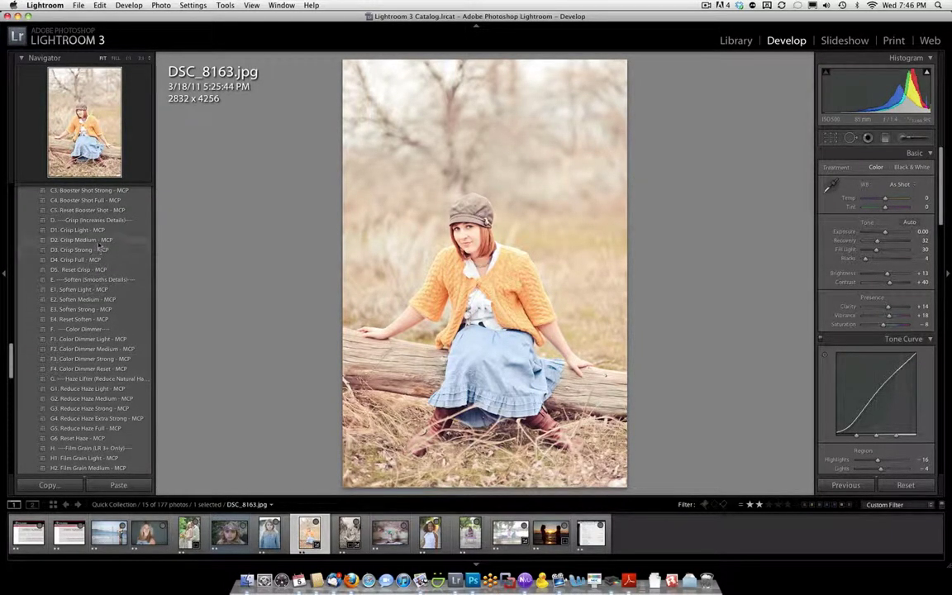
{"action": "left_click", "coordinate": [99, 243]}
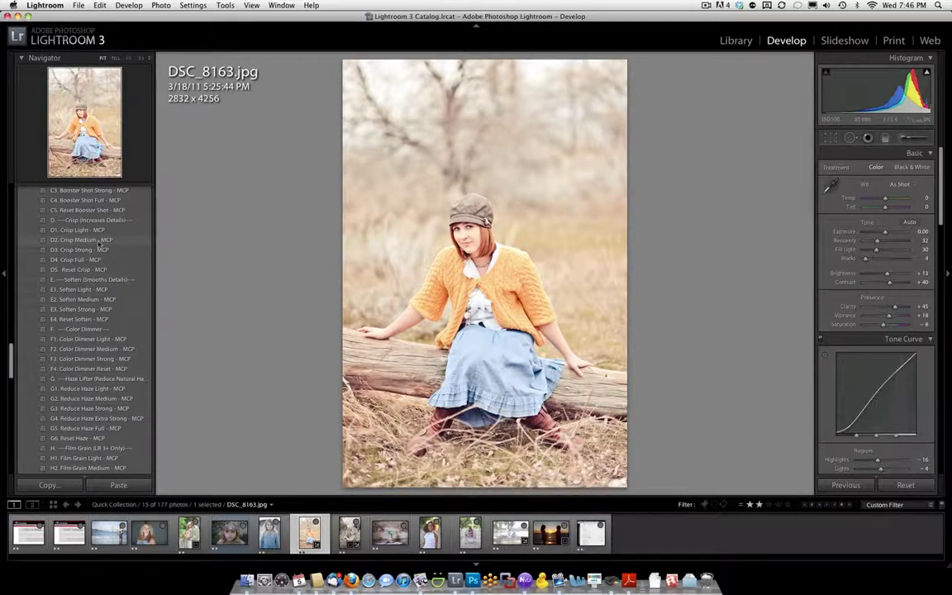
{"action": "left_click", "coordinate": [96, 231]}
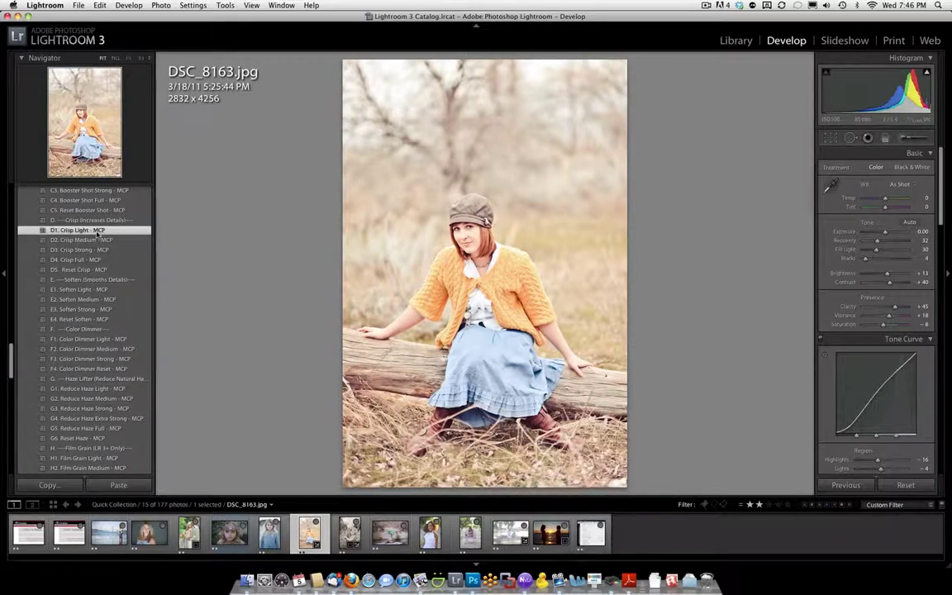
{"action": "scroll", "coordinate": [103, 314], "scroll_direction": "down", "scroll_amount": 3}
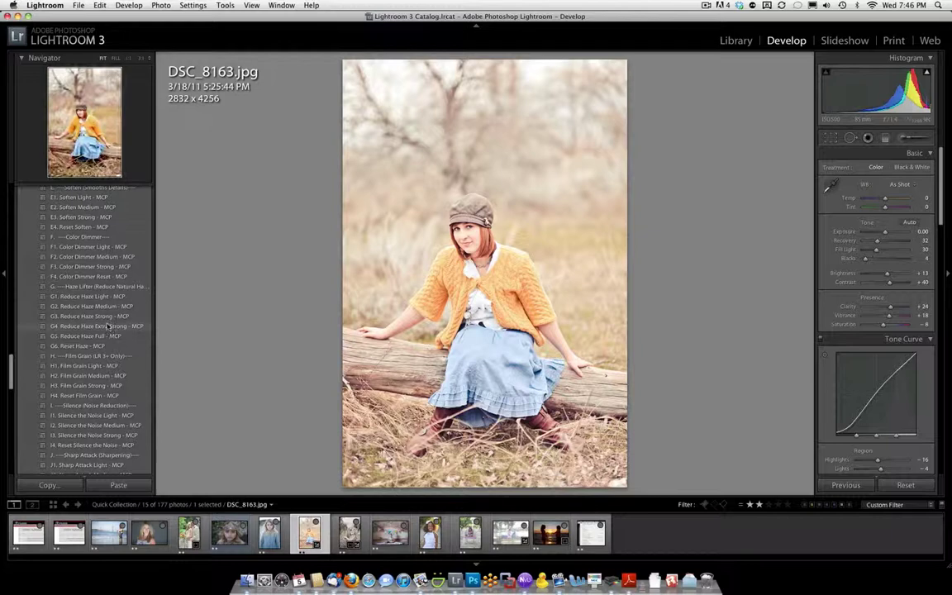
{"action": "scroll", "coordinate": [107, 327], "scroll_direction": "down", "scroll_amount": 3}
{"action": "scroll", "coordinate": [106, 324], "scroll_direction": "down", "scroll_amount": 3}
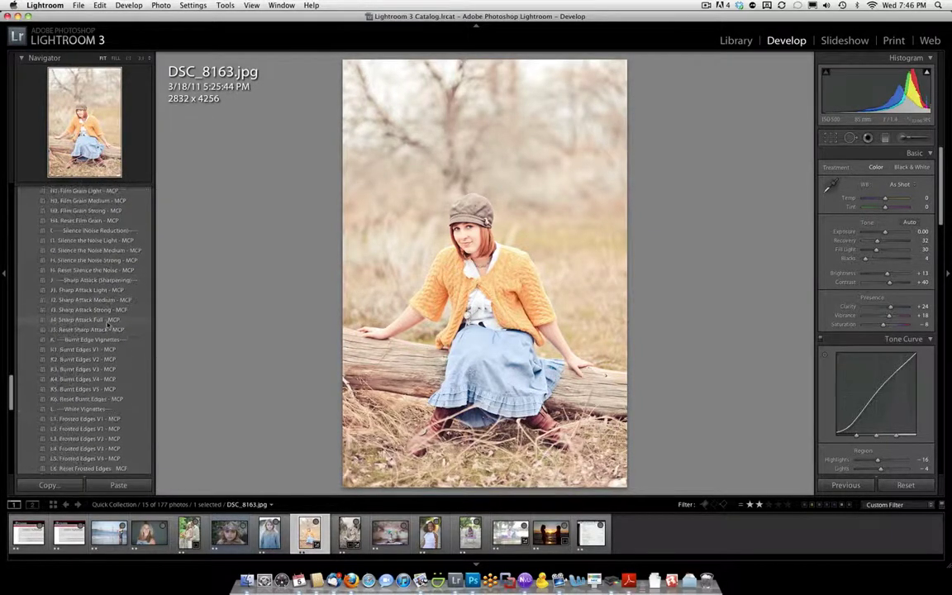
{"action": "left_click", "coordinate": [107, 309]}
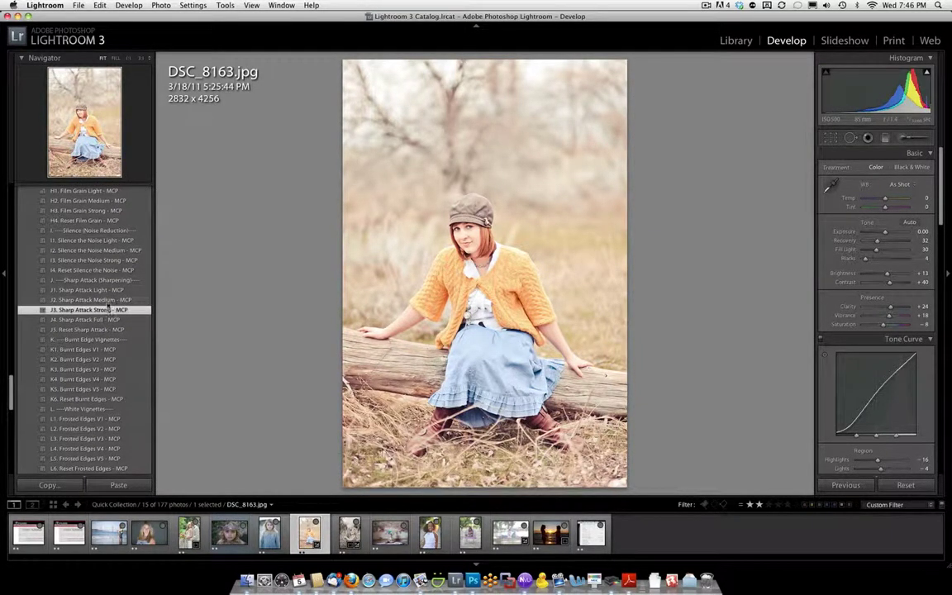
{"action": "left_click", "coordinate": [107, 300]}
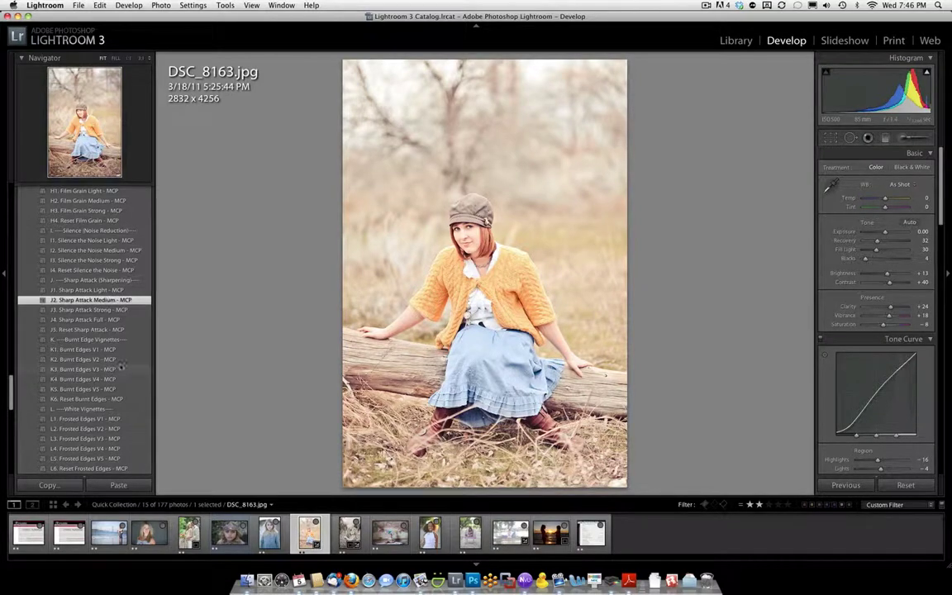
{"action": "left_click", "coordinate": [458, 224]}
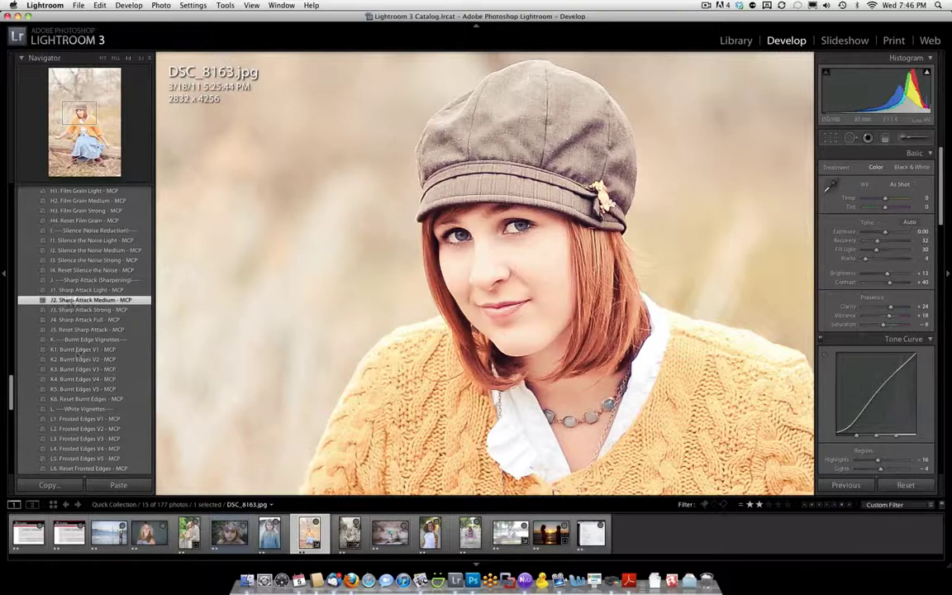
{"action": "left_click", "coordinate": [256, 302]}
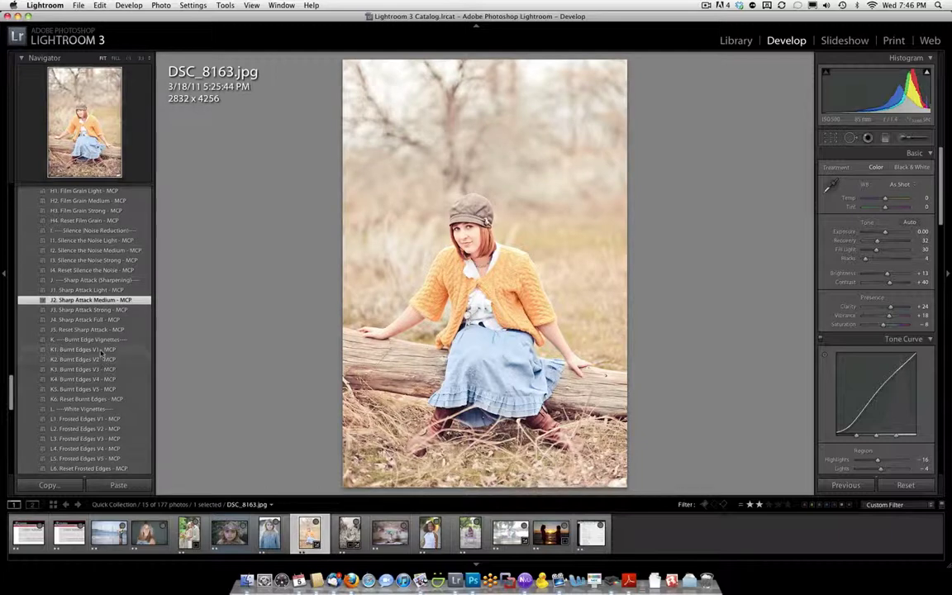
Step: Apply the K2. Burnt Edges V2 vignette after comparing it with K3, then scroll to the Customizer folder
{"action": "left_click", "coordinate": [97, 359]}
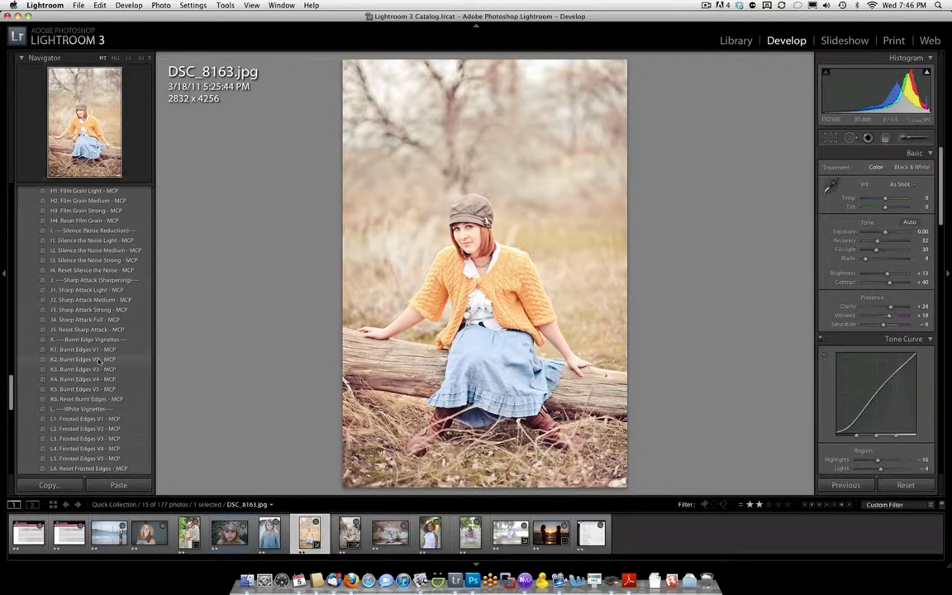
{"action": "left_click", "coordinate": [97, 360]}
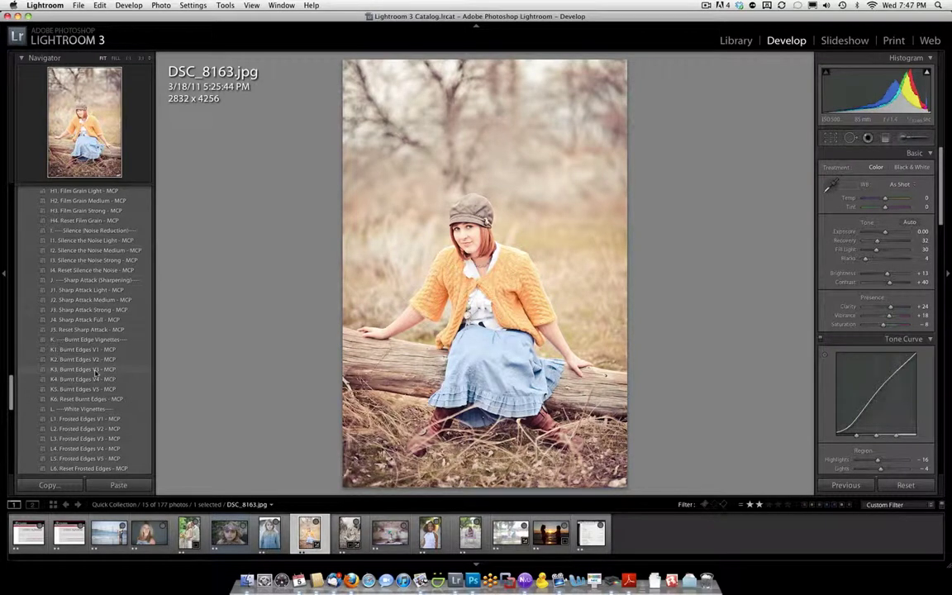
{"action": "left_click", "coordinate": [96, 370]}
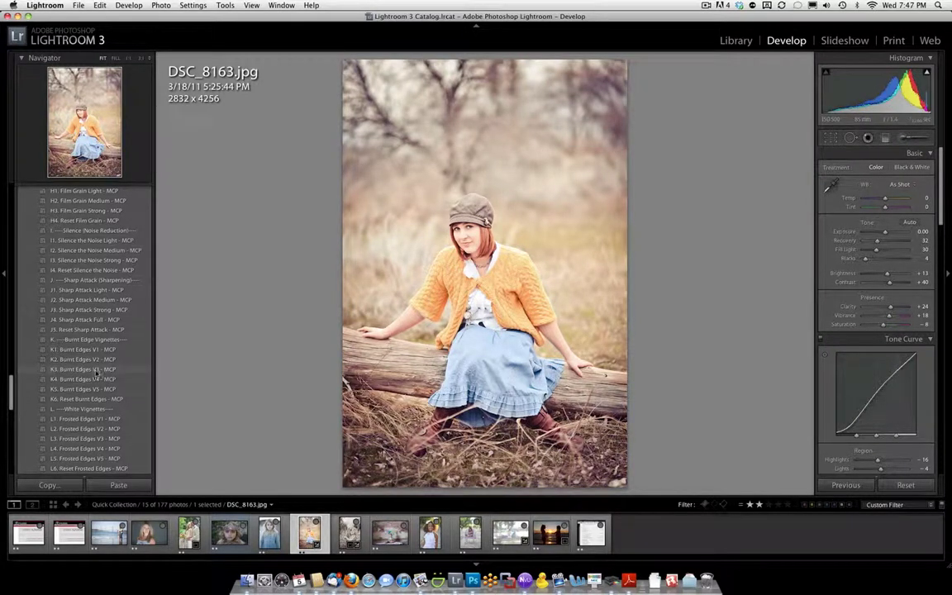
{"action": "left_click", "coordinate": [100, 361]}
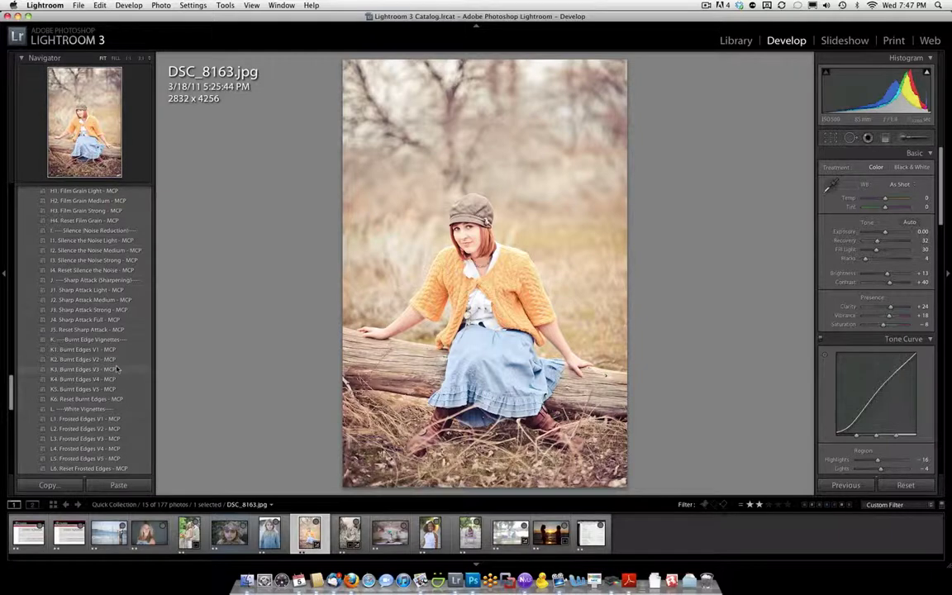
{"action": "scroll", "coordinate": [117, 369], "scroll_direction": "down", "scroll_amount": 3}
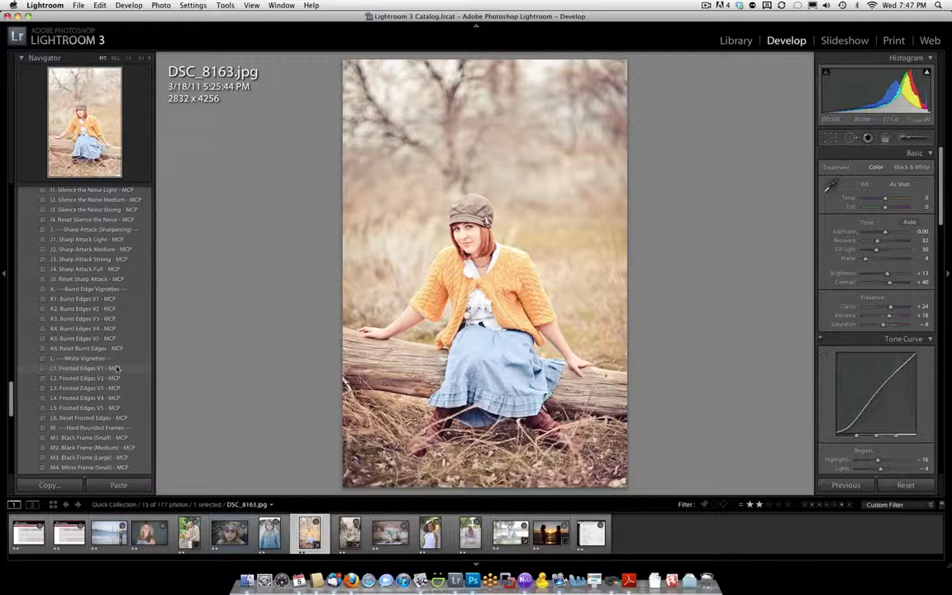
{"action": "scroll", "coordinate": [118, 370], "scroll_direction": "down", "scroll_amount": 15}
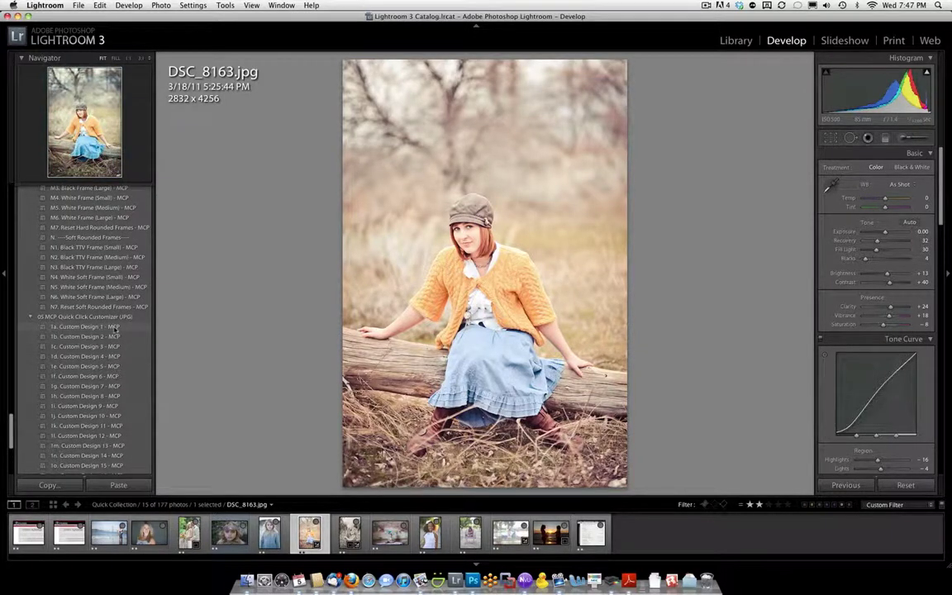
{"action": "scroll", "coordinate": [115, 314], "scroll_direction": "down", "scroll_amount": 5}
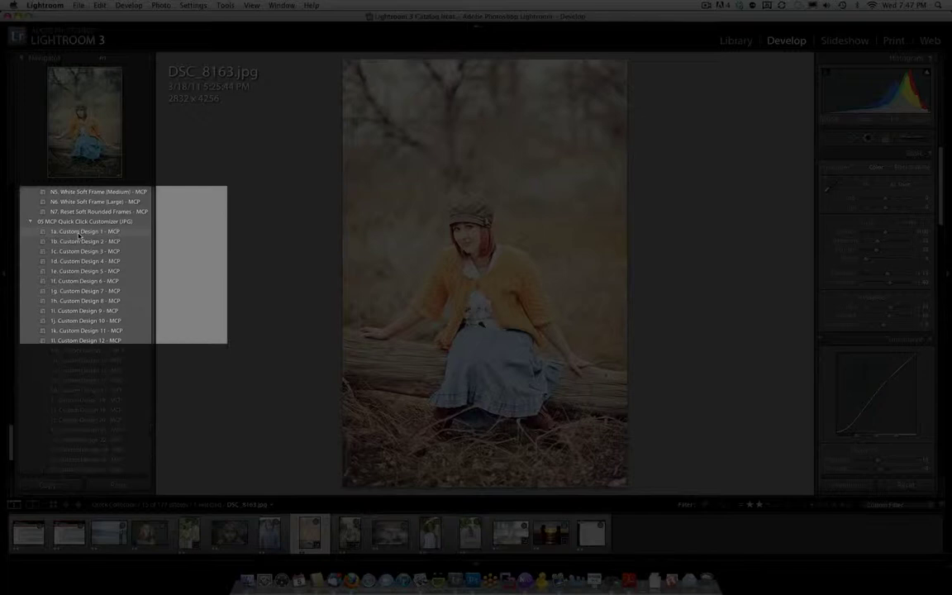
Step: Update 1a. Custom Design 1 - MCP with current settings, all checked except White Balance
{"action": "right_click", "coordinate": [86, 236]}
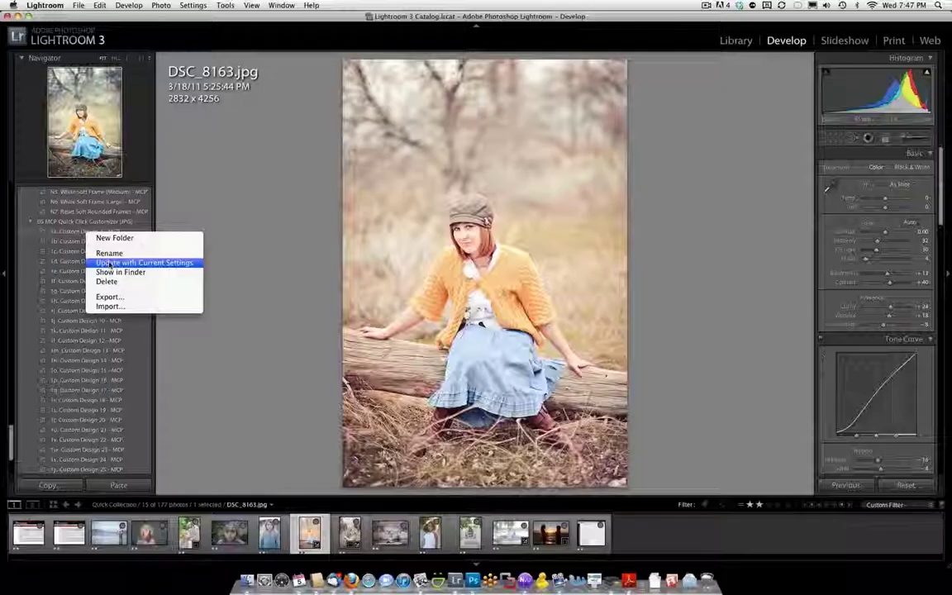
{"action": "left_click", "coordinate": [107, 263]}
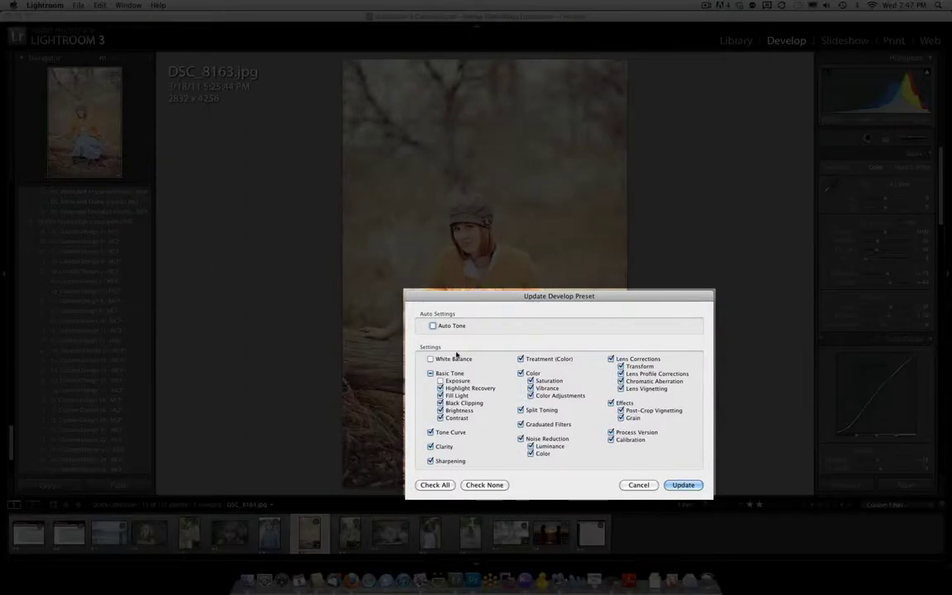
{"action": "left_click", "coordinate": [438, 485]}
{"action": "left_click", "coordinate": [431, 359]}
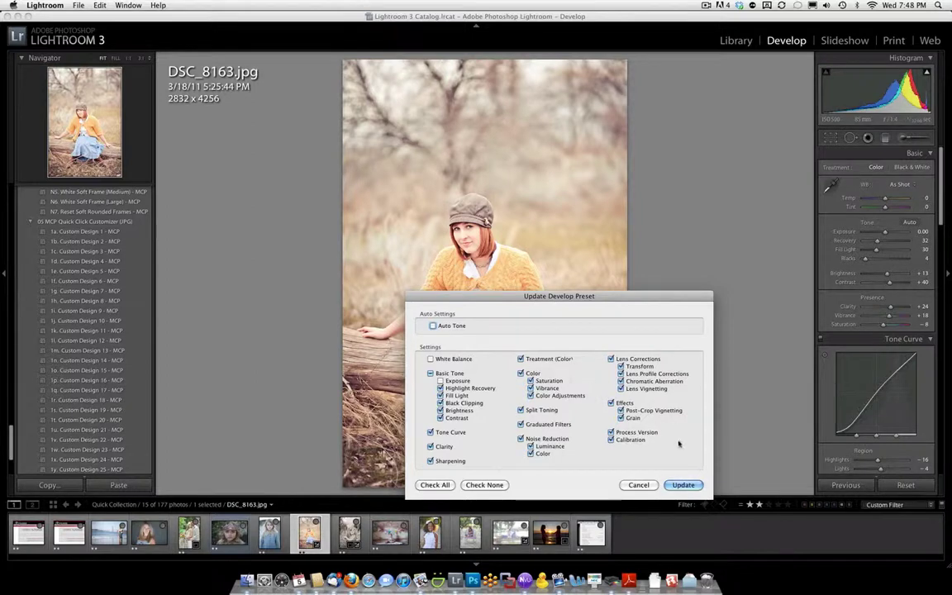
{"action": "left_click", "coordinate": [679, 486]}
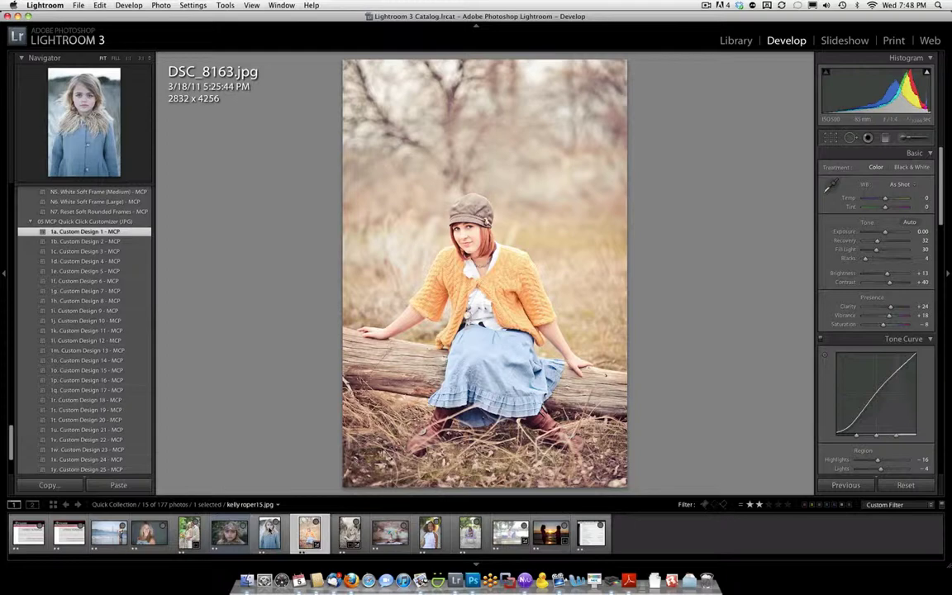
{"action": "left_click", "coordinate": [269, 536]}
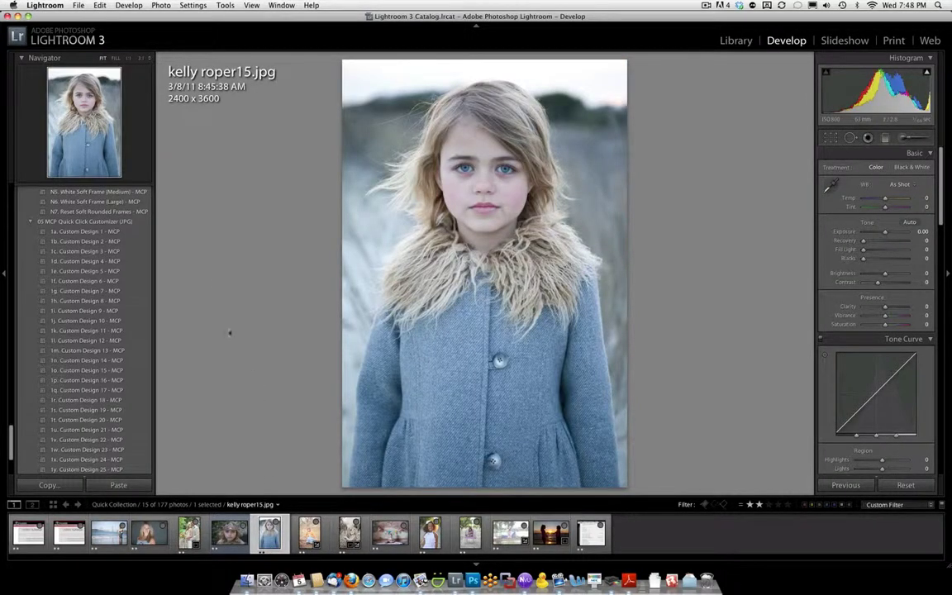
{"action": "left_click", "coordinate": [99, 232]}
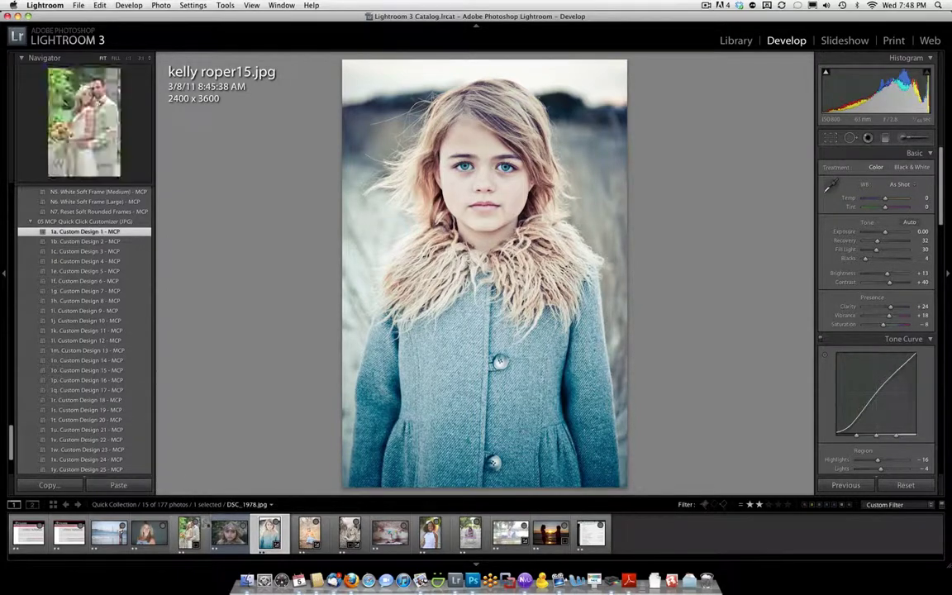
{"action": "left_click", "coordinate": [229, 532]}
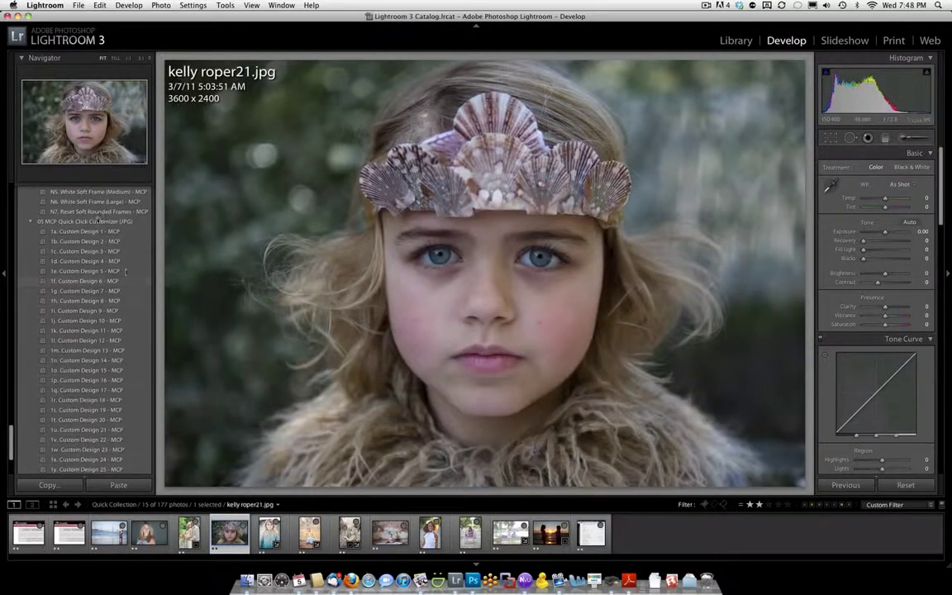
Step: Apply 1a. Custom Design 1 and add one stop with 01 MCP Building Blocks' 2e. Add 1 Stop
{"action": "left_click", "coordinate": [93, 233]}
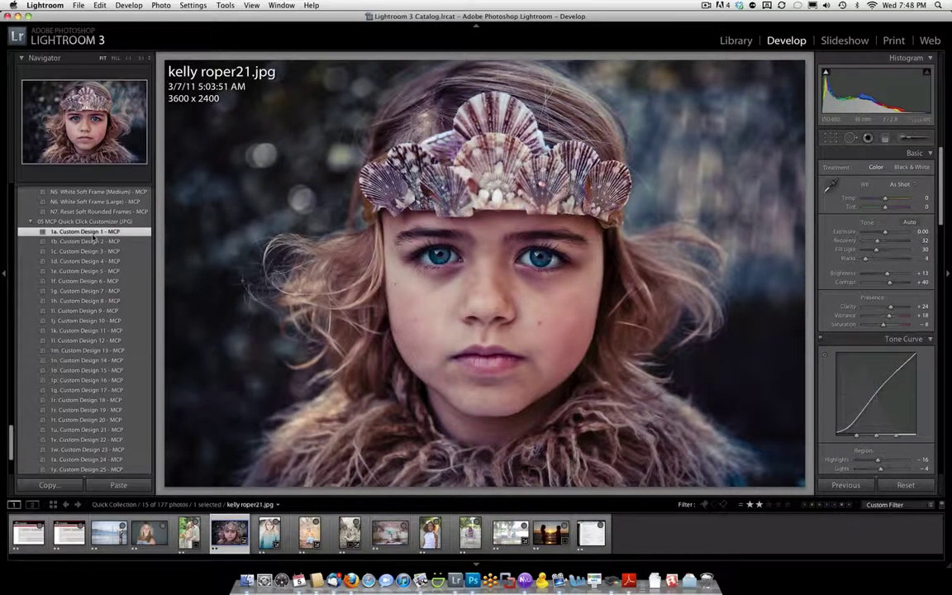
{"action": "scroll", "coordinate": [93, 240], "scroll_direction": "up", "scroll_amount": 20}
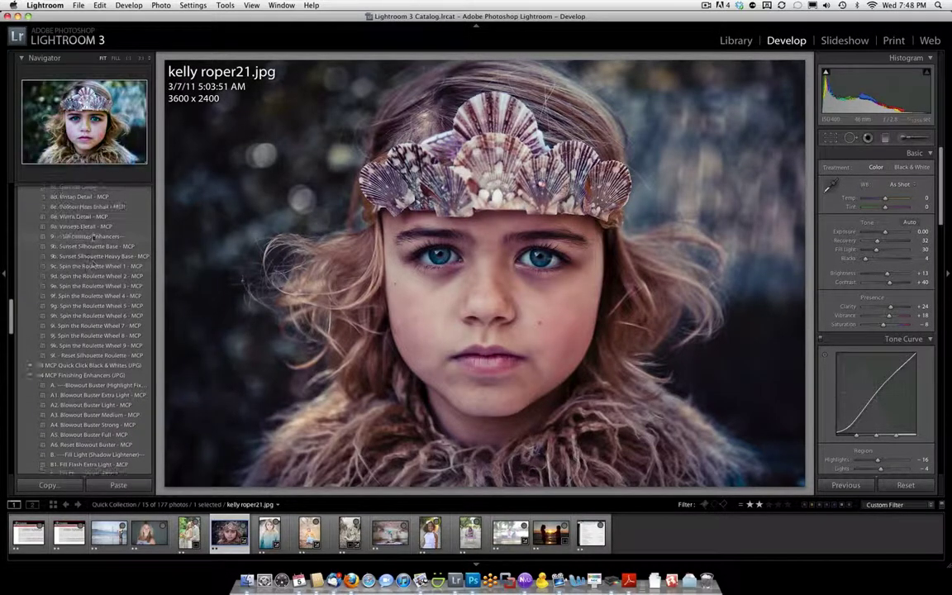
{"action": "scroll", "coordinate": [93, 237], "scroll_direction": "up", "scroll_amount": 5}
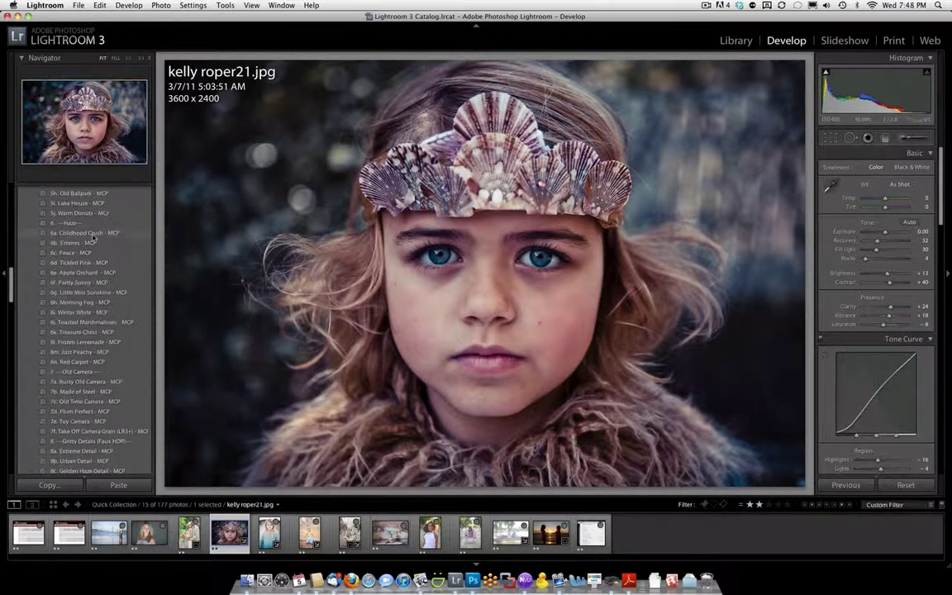
{"action": "scroll", "coordinate": [93, 237], "scroll_direction": "up", "scroll_amount": 10}
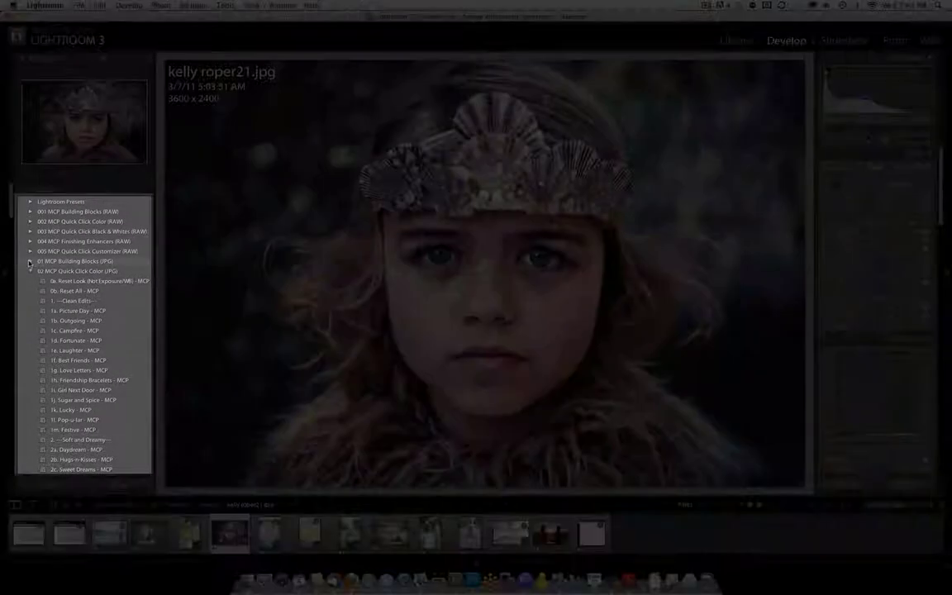
{"action": "left_click", "coordinate": [30, 261]}
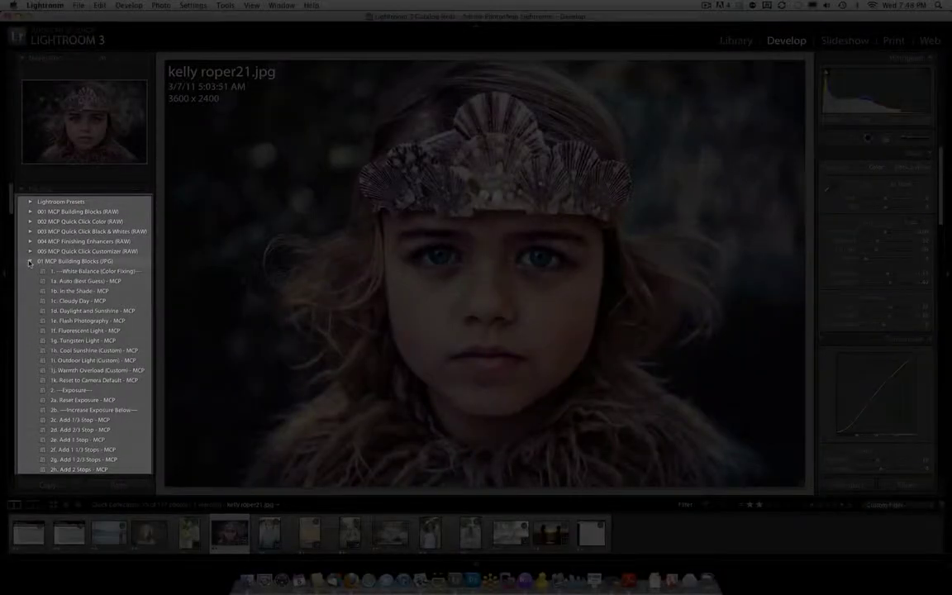
{"action": "scroll", "coordinate": [84, 307], "scroll_direction": "down", "scroll_amount": 3}
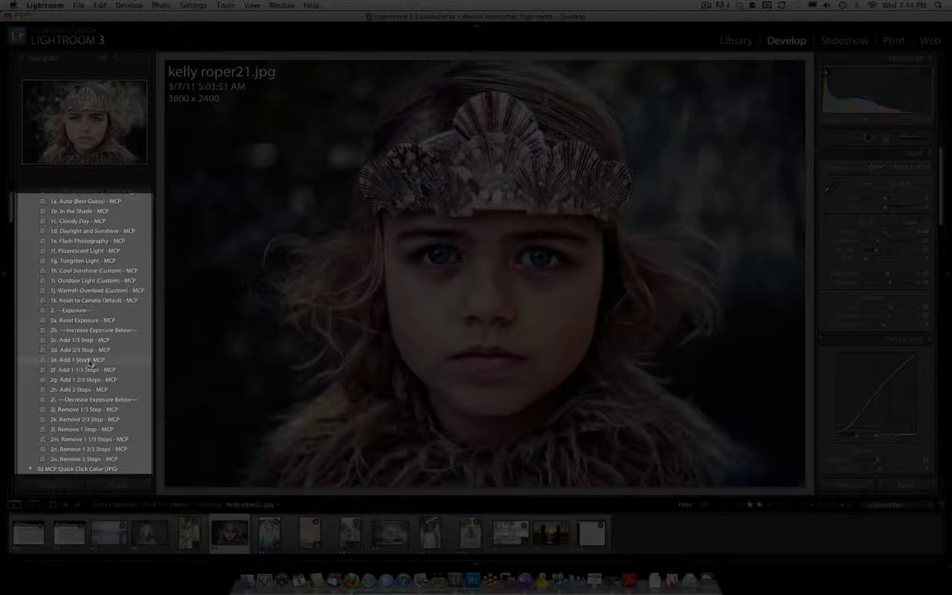
{"action": "left_click", "coordinate": [89, 362]}
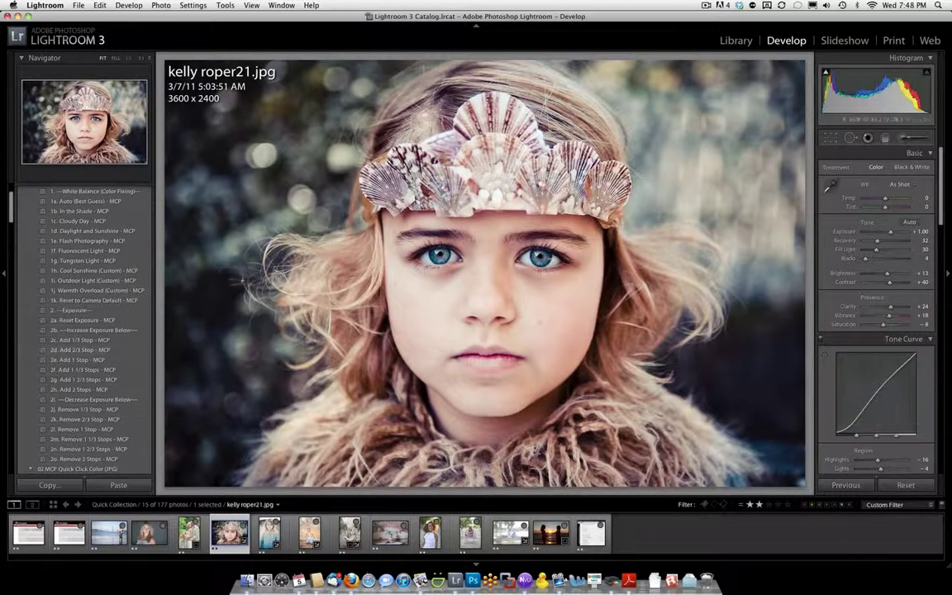
Step: Expand the 04 MCP Finishing Enhancers and 05 MCP Quick Click Customizer preset folders
{"action": "scroll", "coordinate": [83, 331], "scroll_direction": "down", "scroll_amount": 5}
{"action": "scroll", "coordinate": [35, 239], "scroll_direction": "up", "scroll_amount": 8}
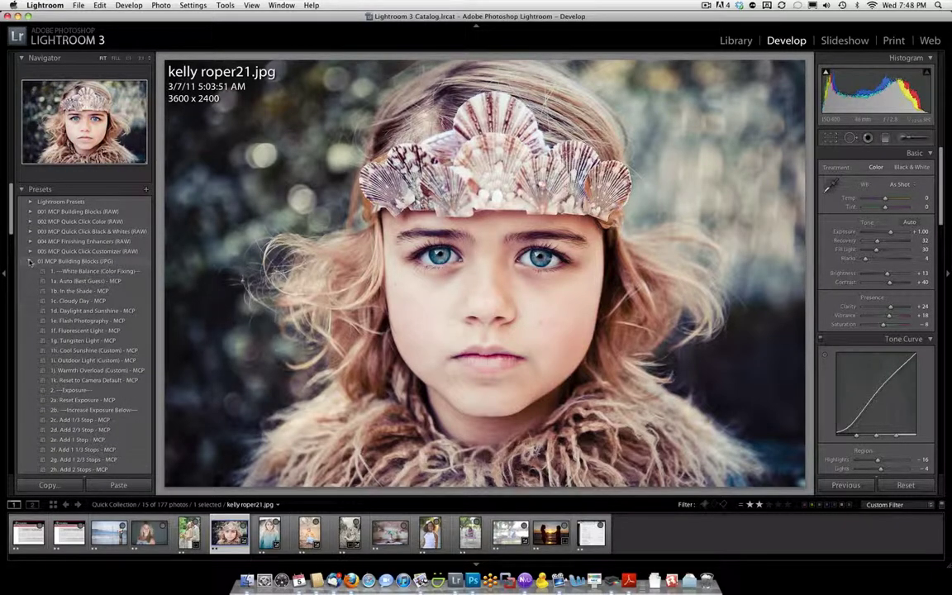
{"action": "left_click", "coordinate": [31, 262]}
{"action": "left_click", "coordinate": [31, 291]}
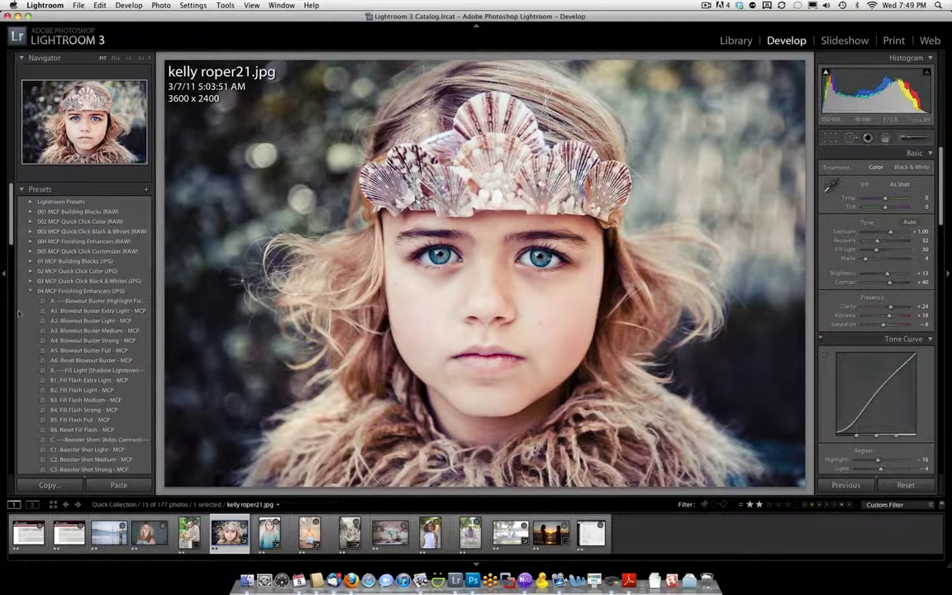
{"action": "left_click", "coordinate": [32, 291]}
{"action": "left_click", "coordinate": [31, 301]}
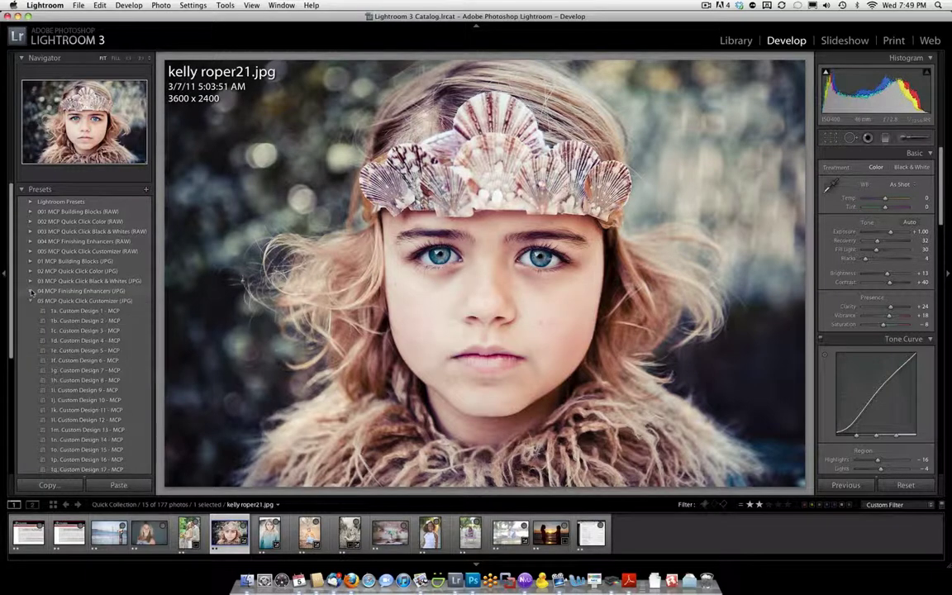
{"action": "right_click", "coordinate": [134, 312]}
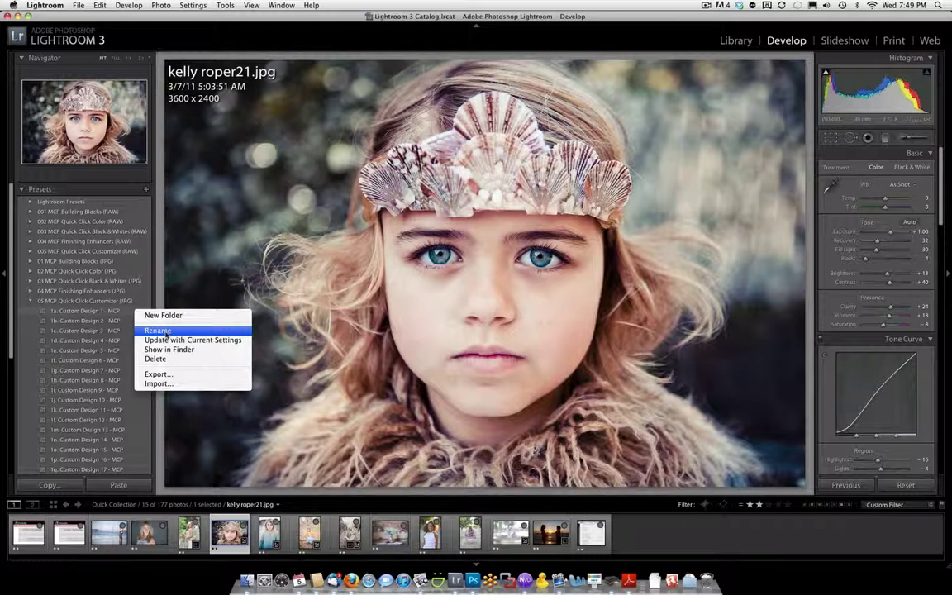
{"action": "left_click", "coordinate": [151, 279]}
Step: Apply 1a. Custom Design 1 - MCP to the wedding photo DSC_1978.jpg
{"action": "left_click", "coordinate": [188, 533]}
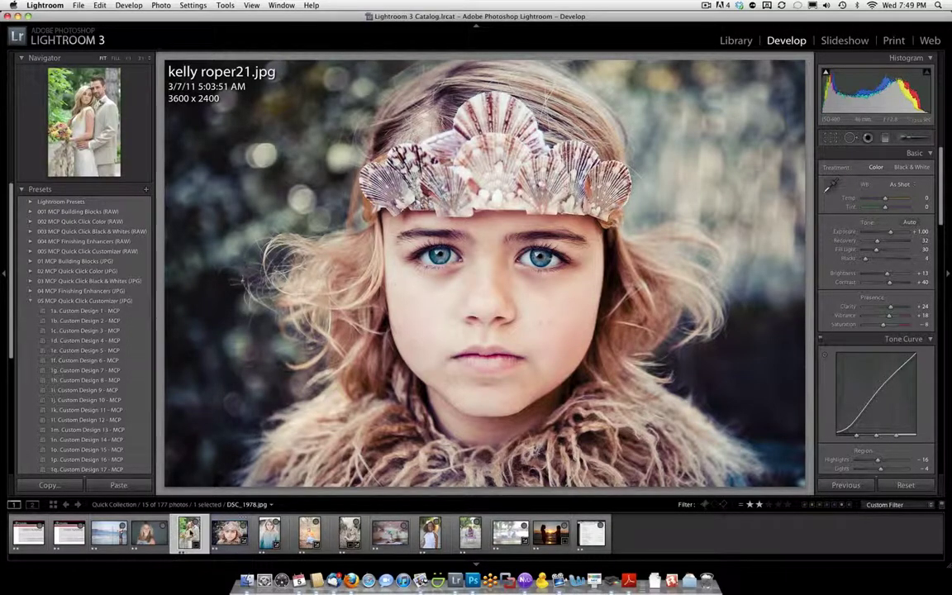
{"action": "left_click", "coordinate": [111, 311]}
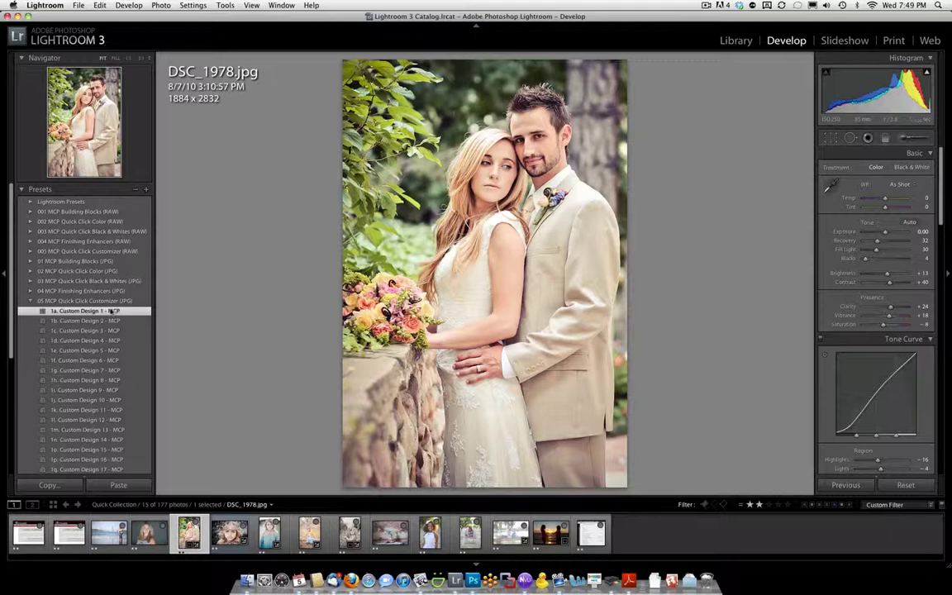
{"action": "right_click", "coordinate": [111, 311]}
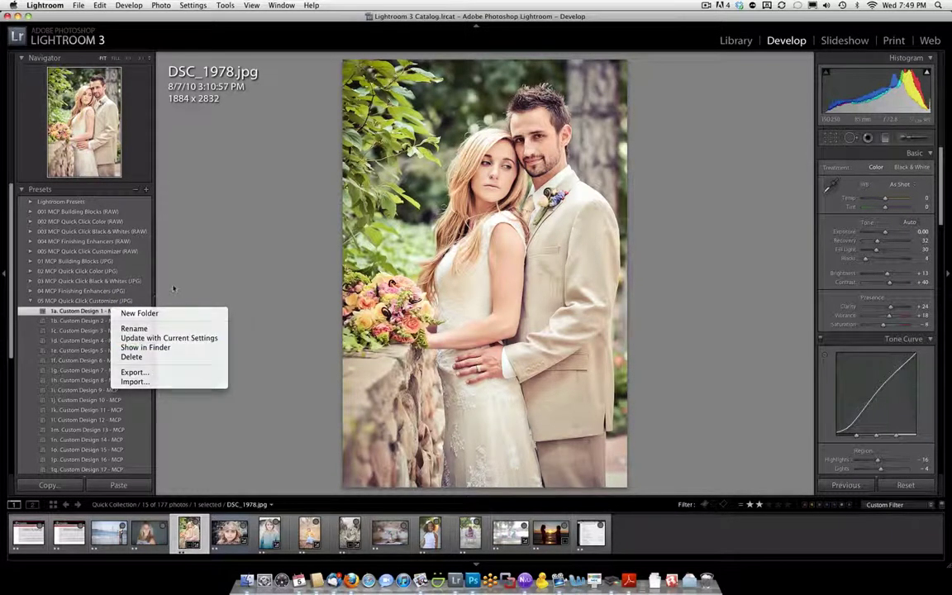
{"action": "left_click", "coordinate": [174, 288]}
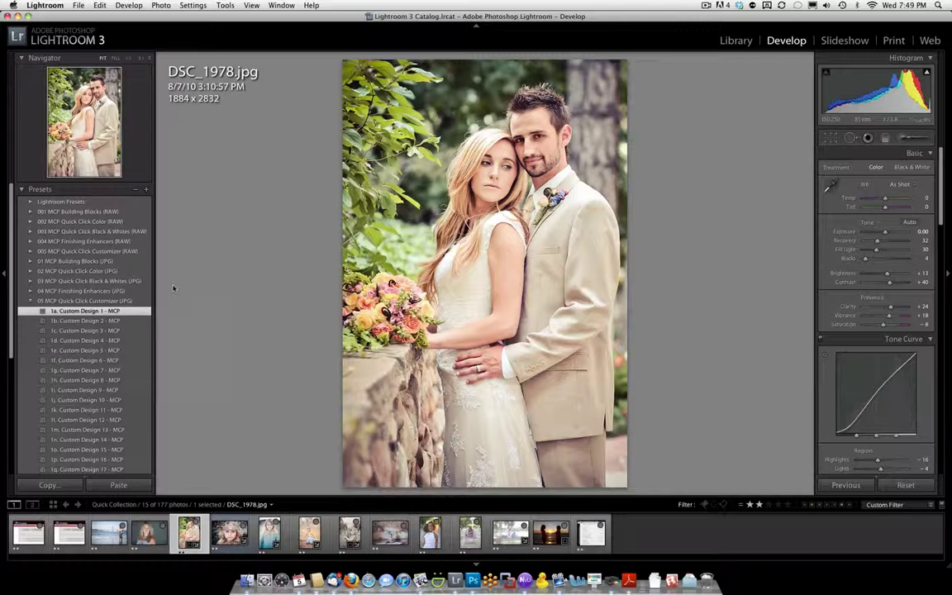